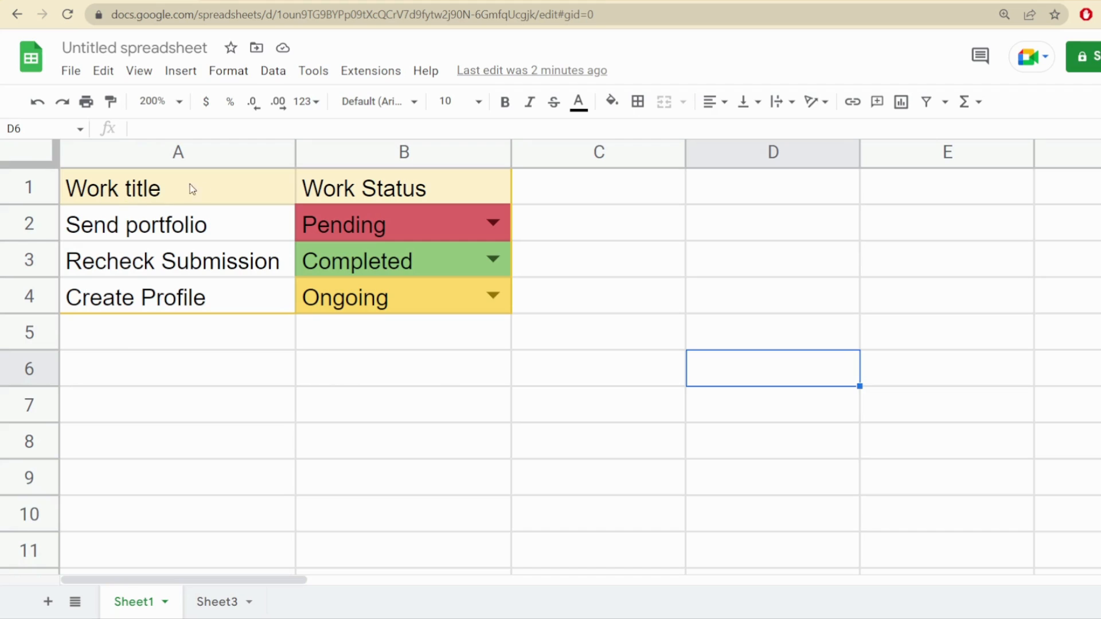
- Look over the work titles and the Work Status header in the example table on Sheet1
left_click(129, 193)
key("Down")
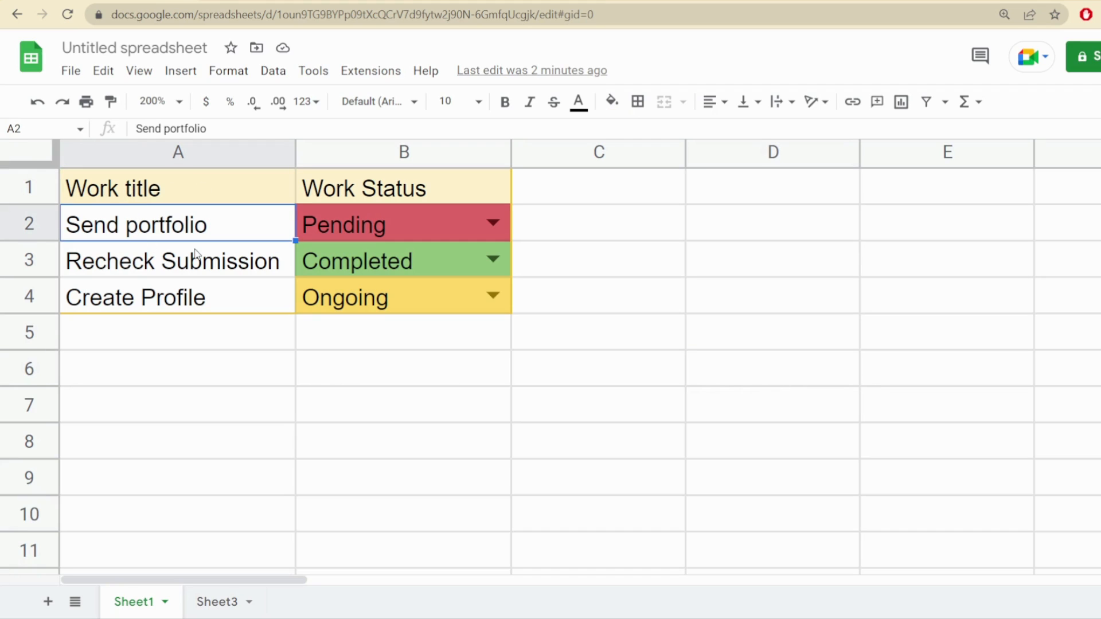
key("Down")
key("Down")
key("Up")
key("Up")
left_click(362, 198)
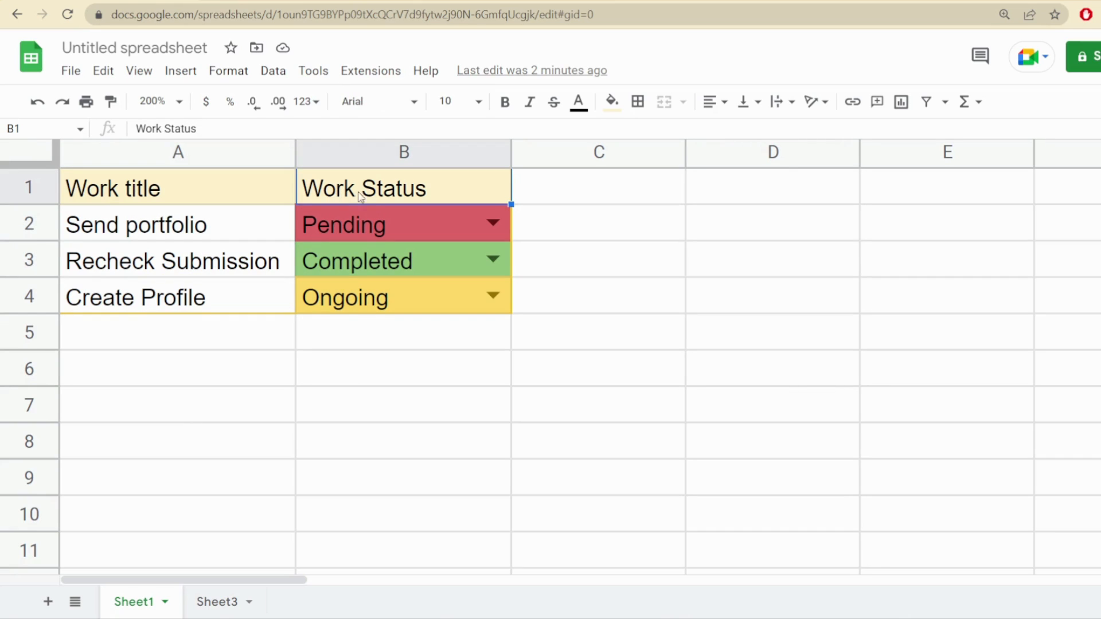
- Switch the Send portfolio status on Sheet1 to Completed and change it again to Ongoing
left_click(495, 224)
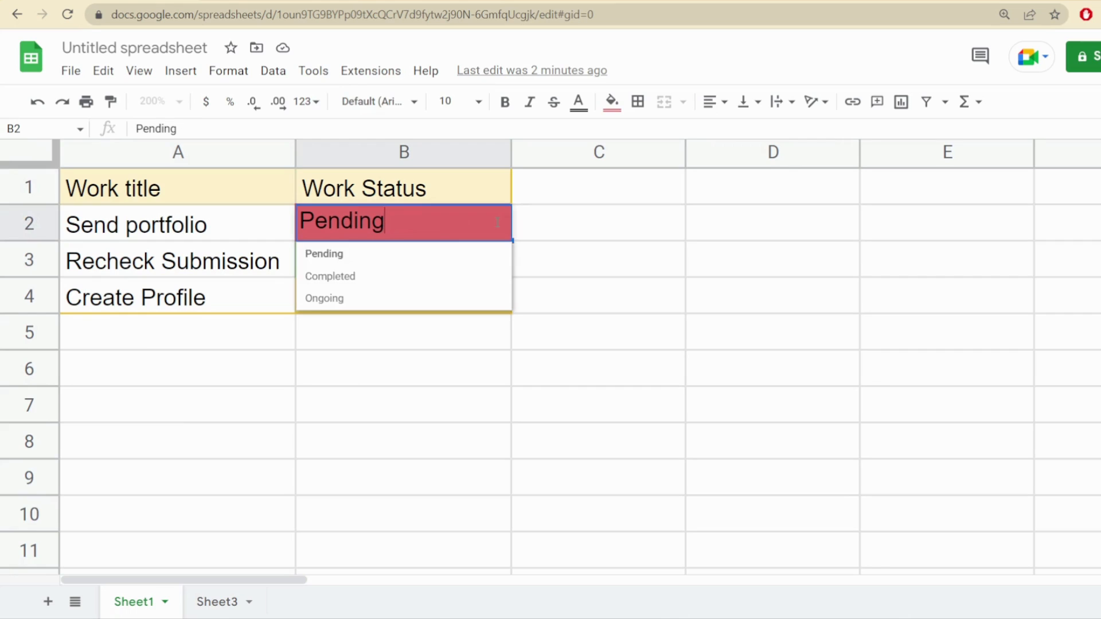
left_click(361, 278)
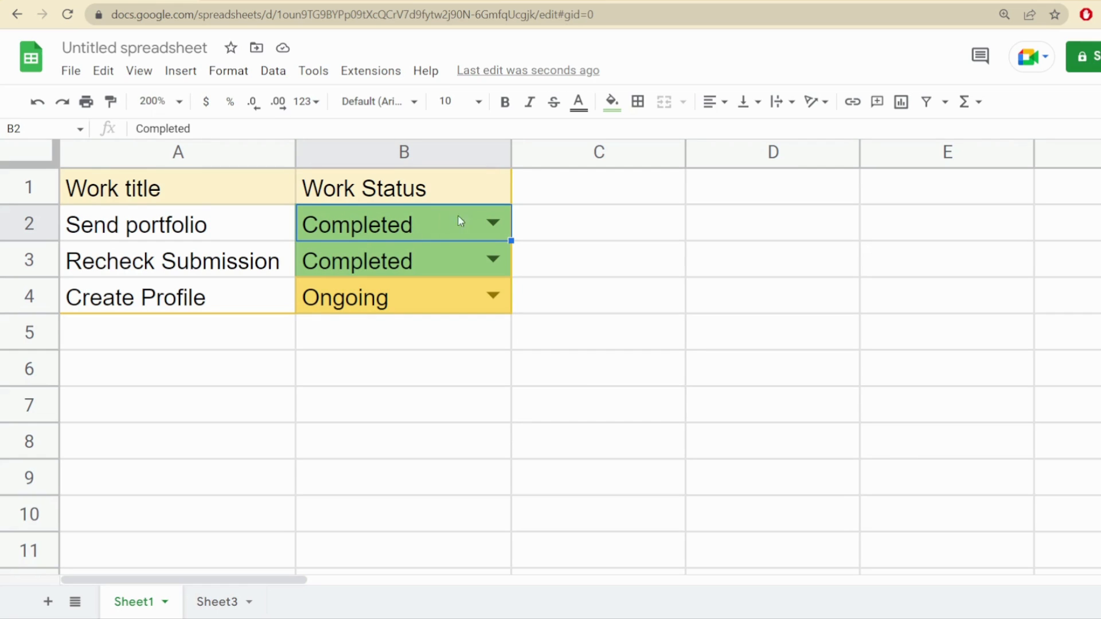
left_click(492, 222)
left_click(352, 299)
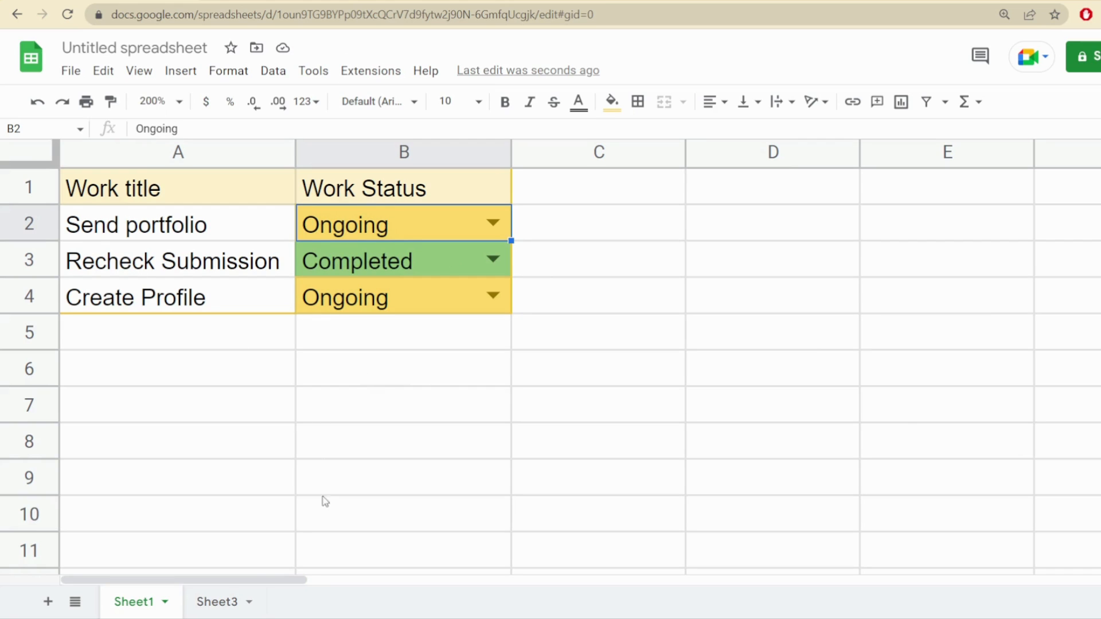
- On Sheet3, add a conditional format rule to cell B2 that fills it light red when the text is exactly "Pending"
left_click(217, 603)
left_click(436, 383)
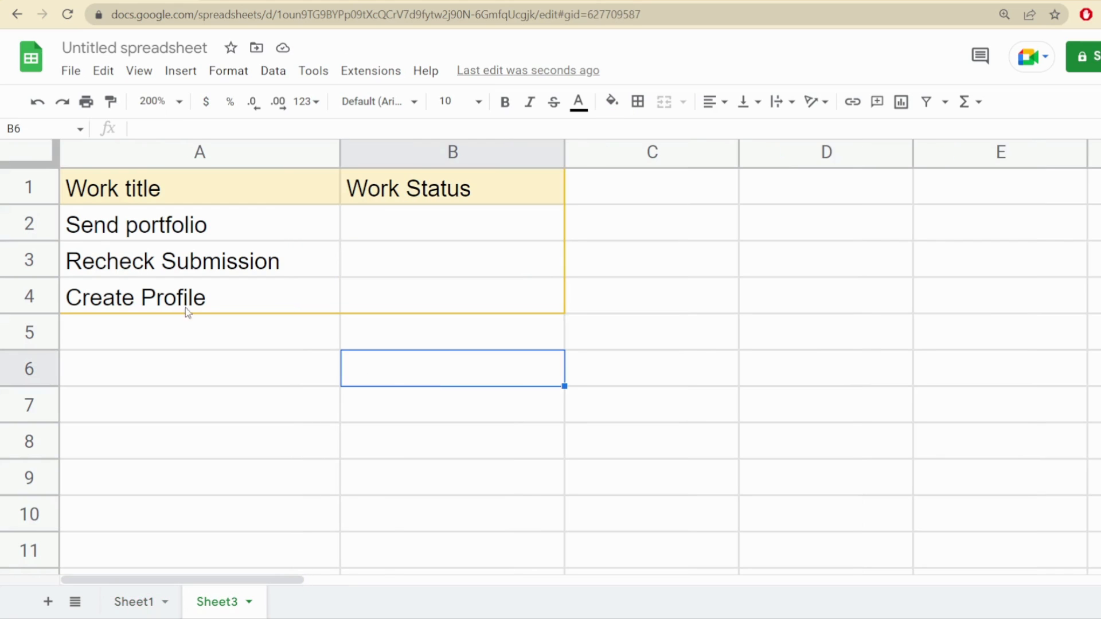
left_click(511, 232)
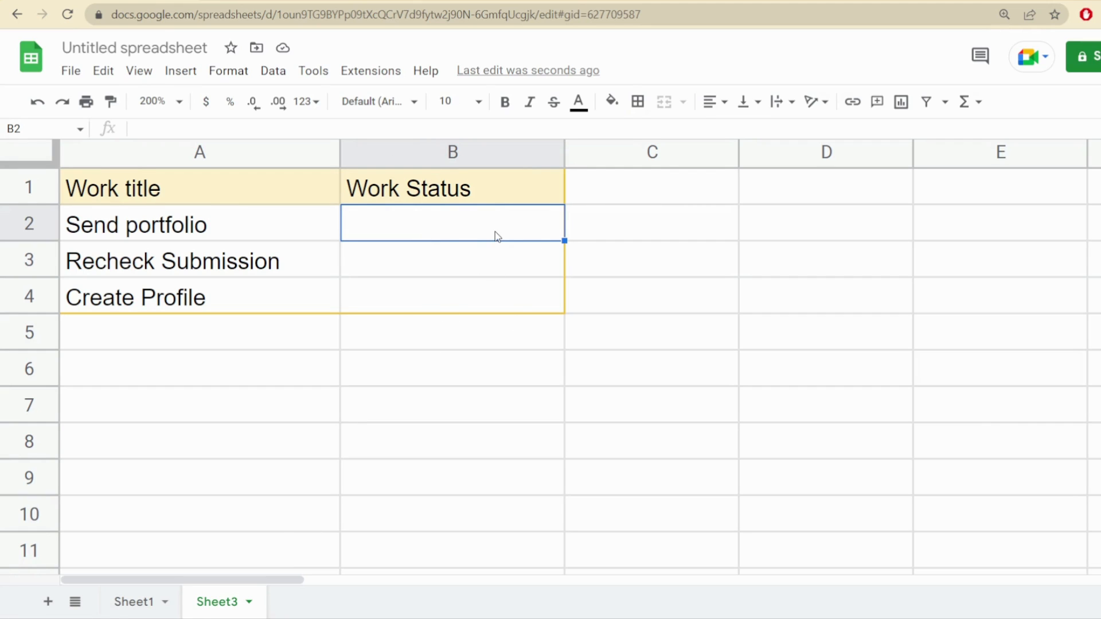
left_click(229, 76)
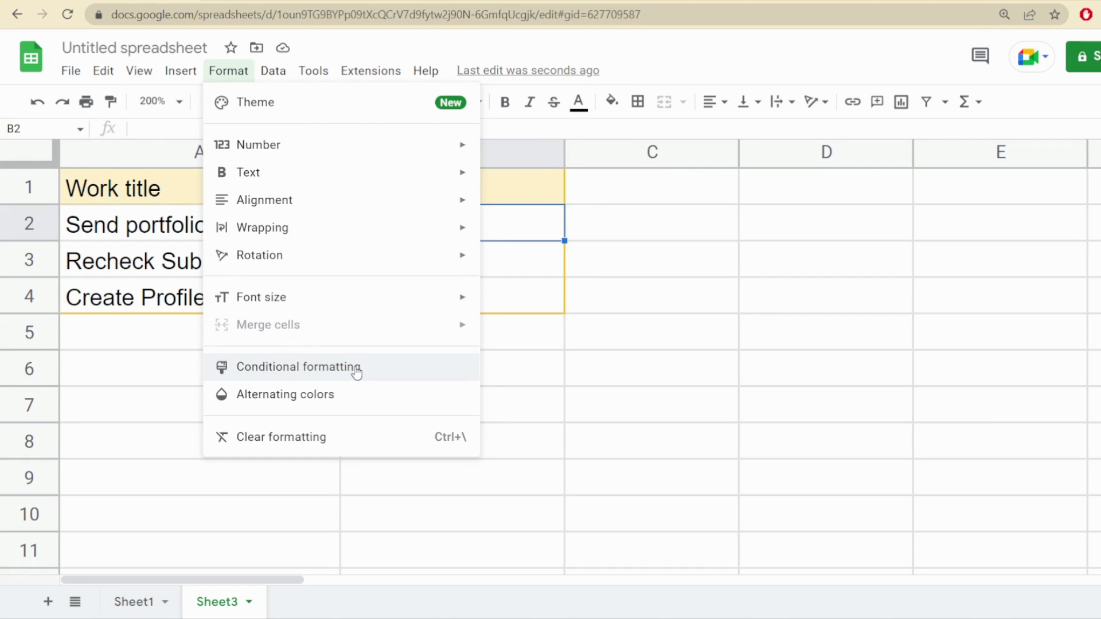
left_click(322, 370)
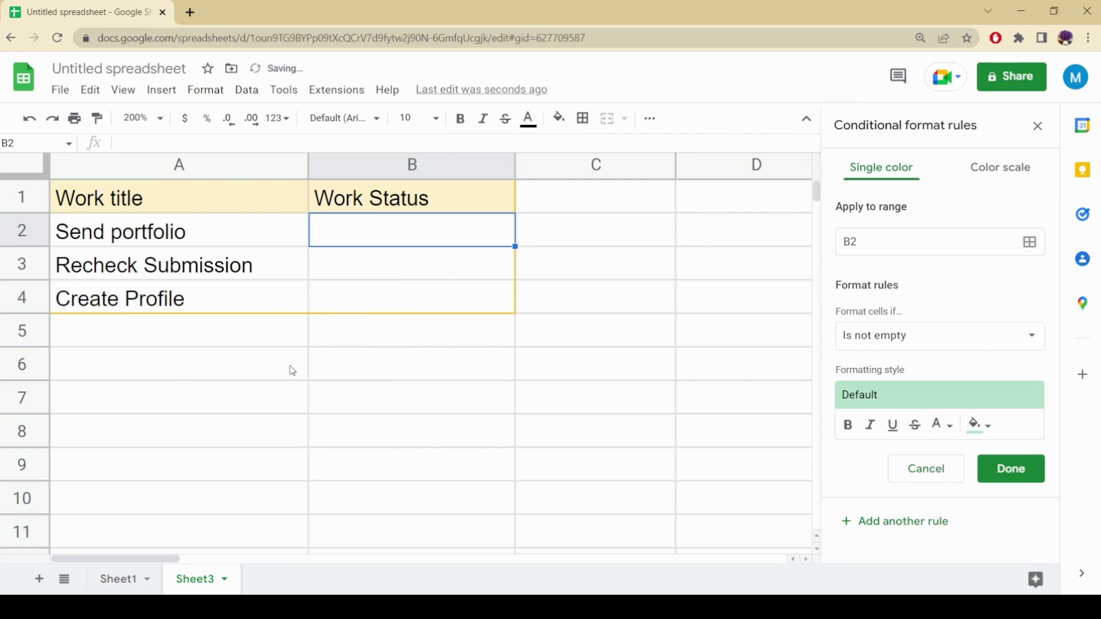
left_click(1020, 342)
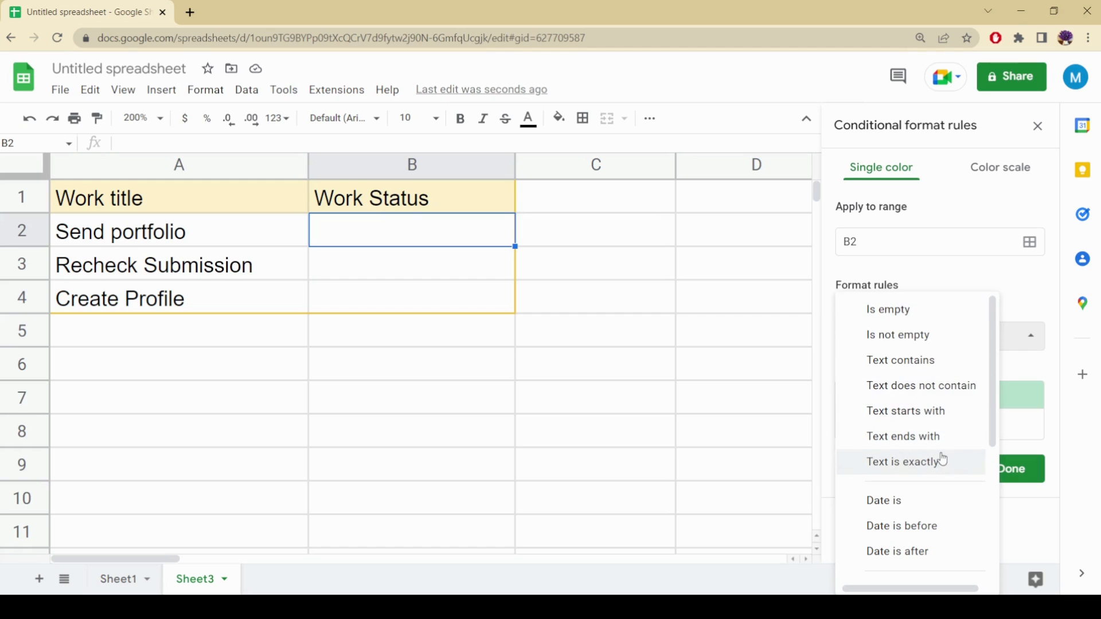
left_click(920, 475)
left_click(907, 370)
type("Pending")
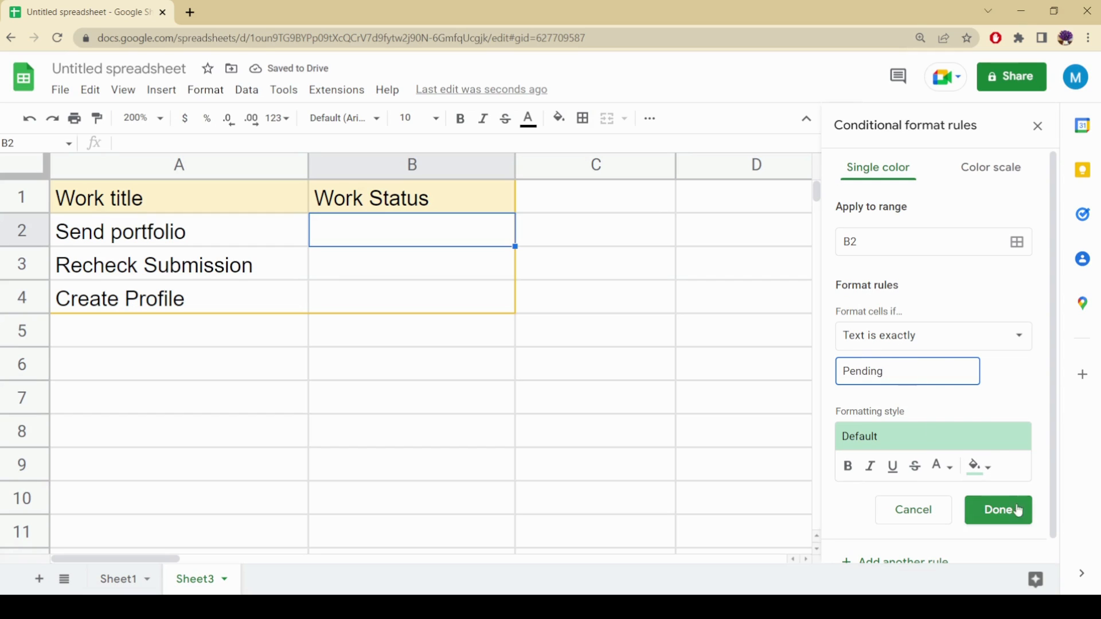
left_click(979, 466)
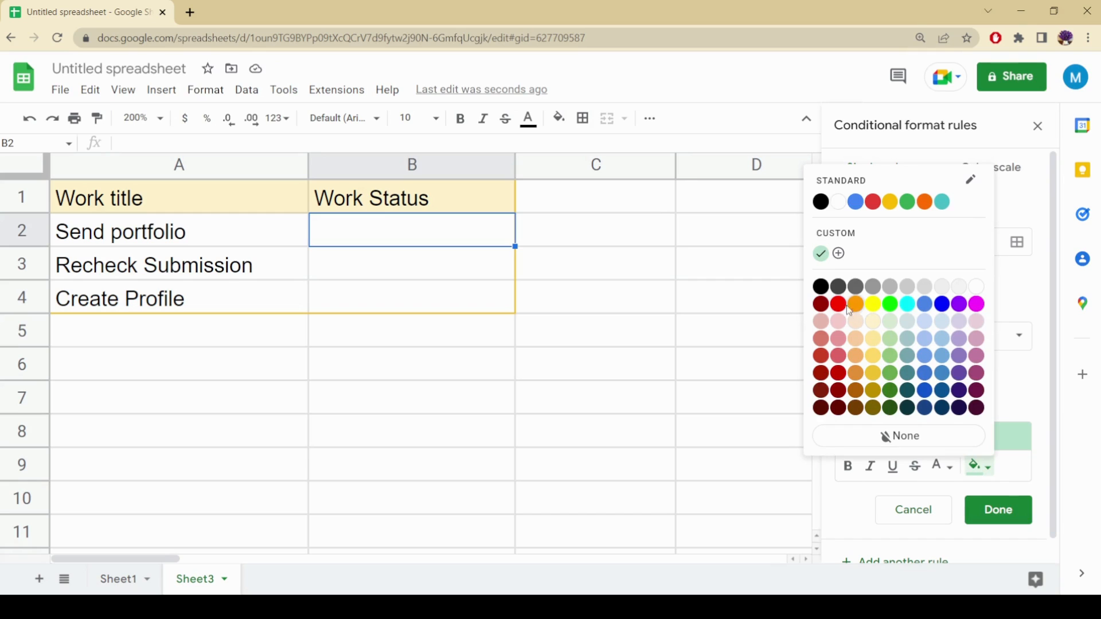
left_click(840, 350)
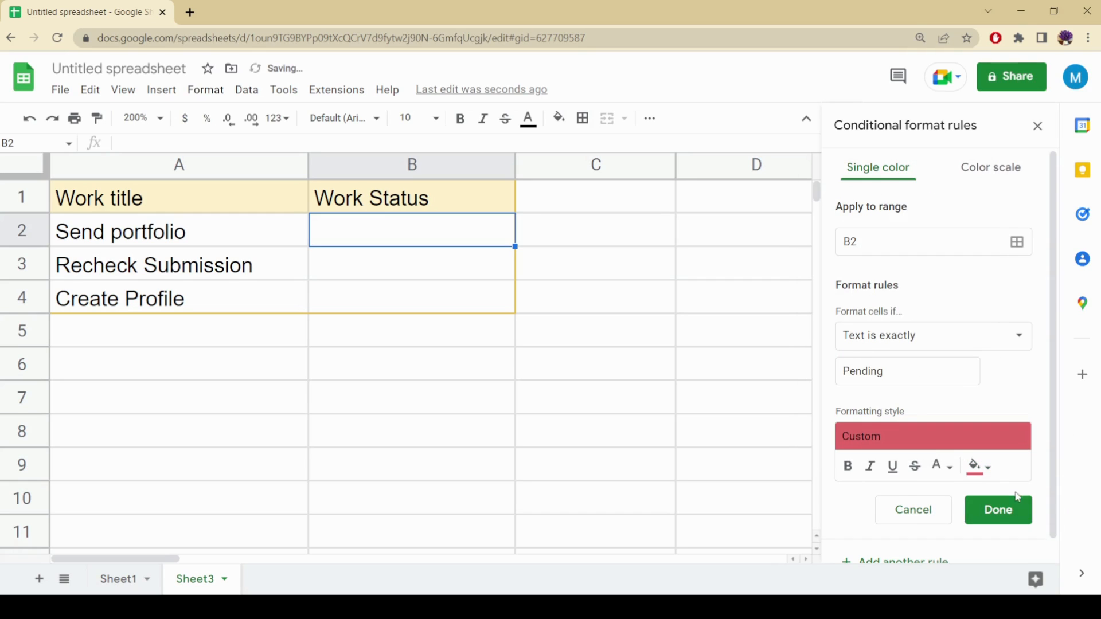
left_click(1009, 523)
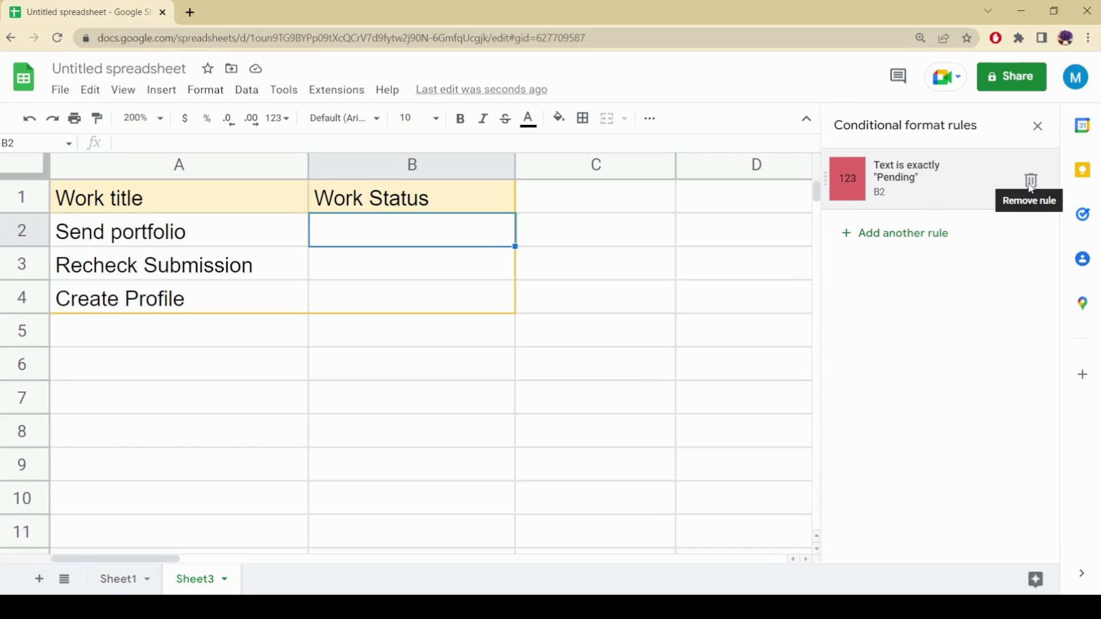
- Add a second conditional format rule to B2 with a light green fill when the text is exactly "Completed"
left_click(897, 233)
left_click(919, 339)
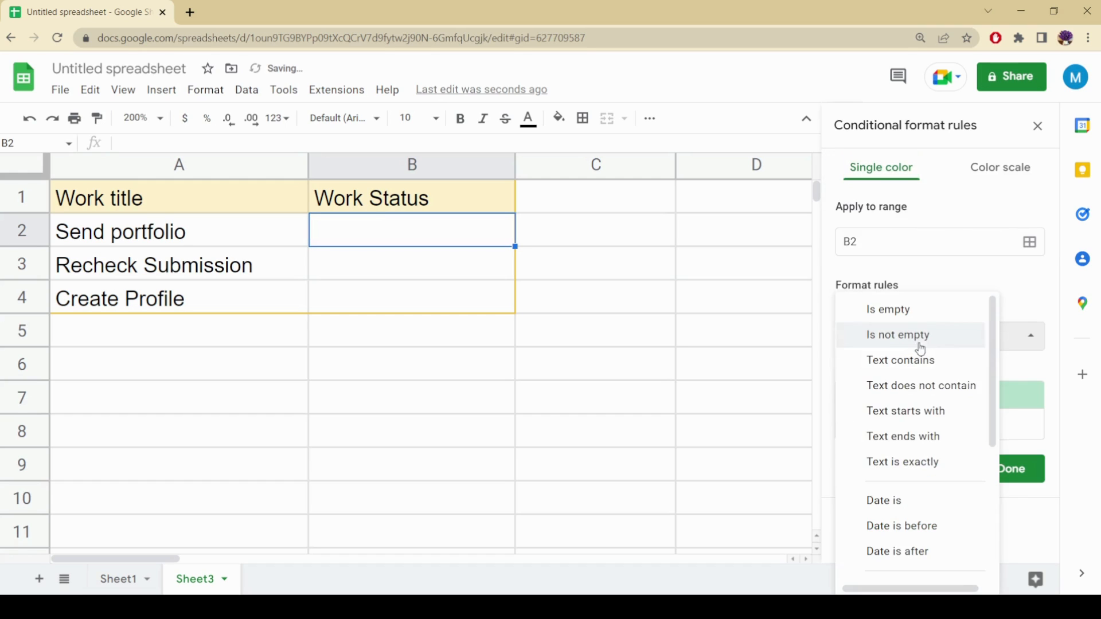
left_click(894, 467)
left_click(911, 372)
type("Completed")
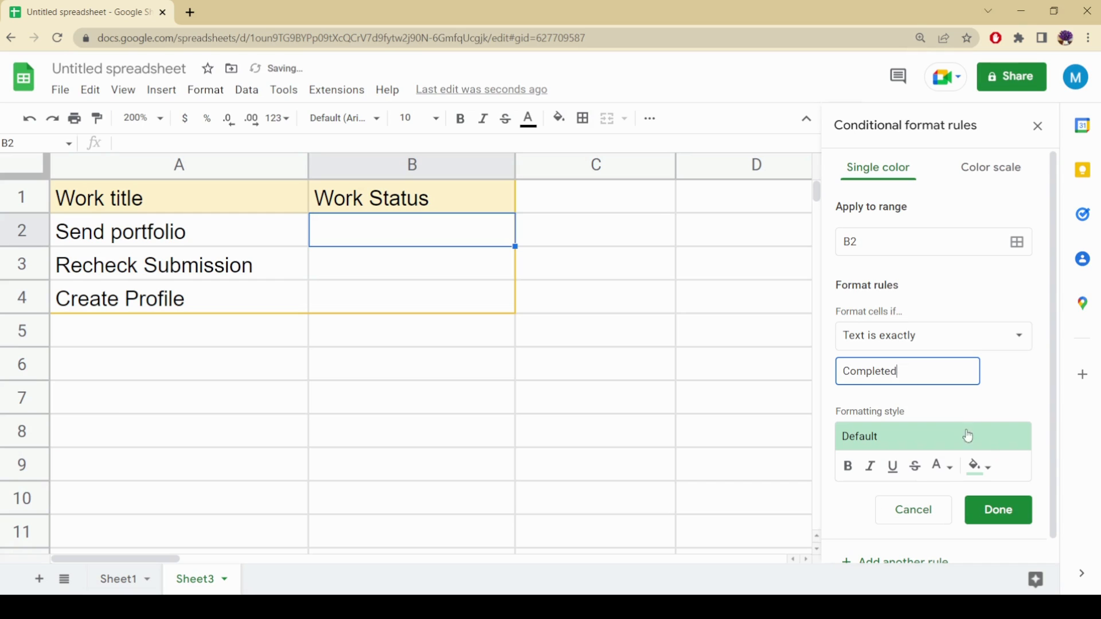
left_click(980, 466)
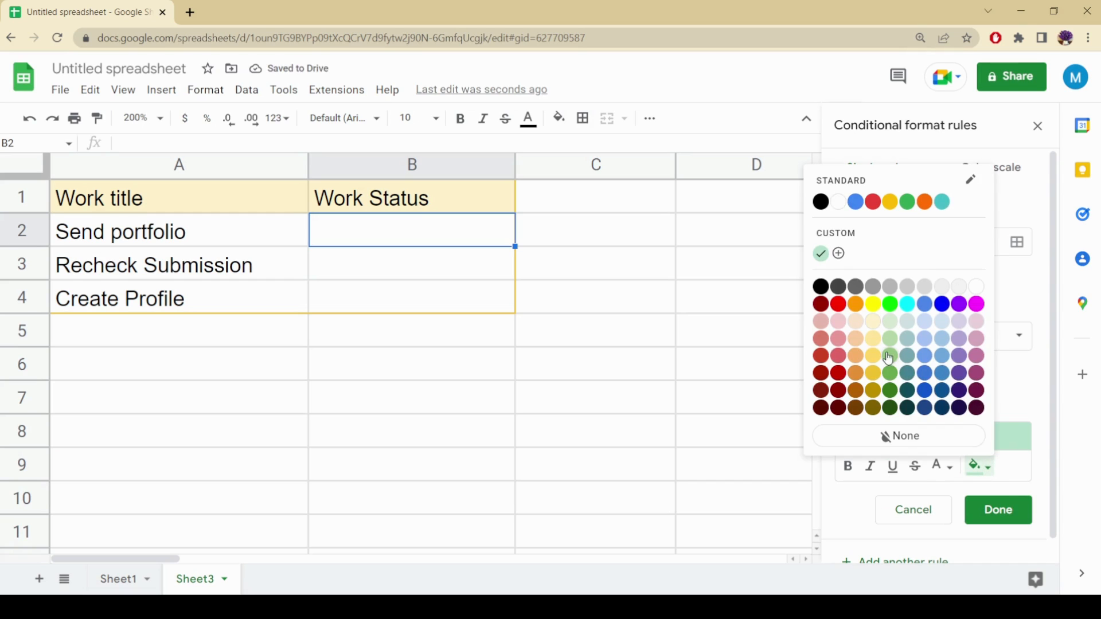
left_click(889, 356)
left_click(998, 510)
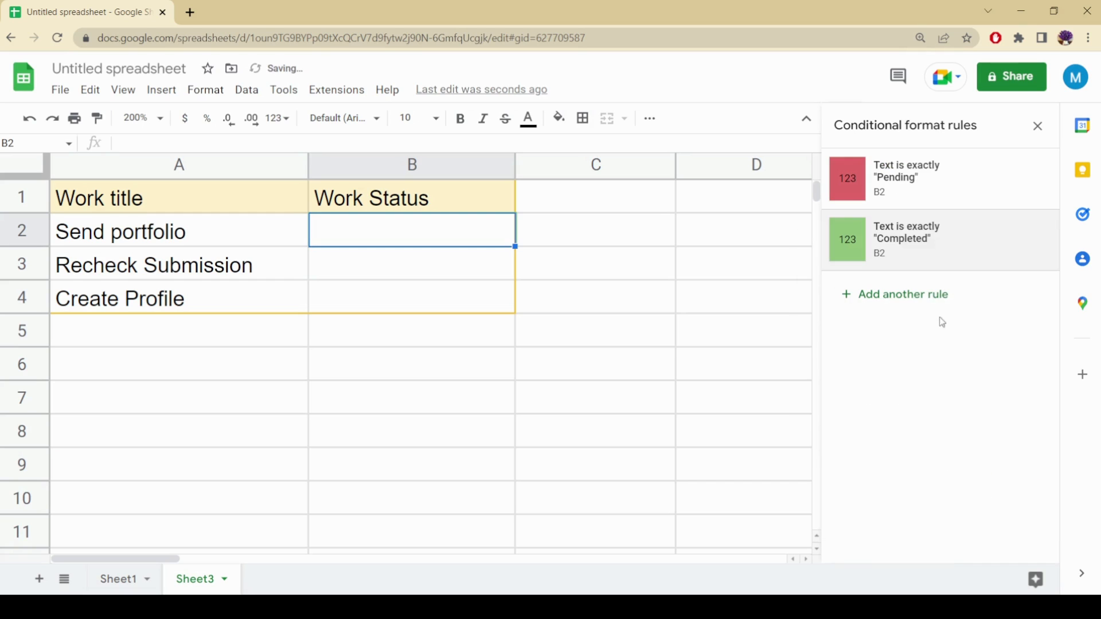
- Add a third conditional format rule to B2 with a dark yellow fill when the text is exactly "Ongoing"
left_click(913, 294)
left_click(898, 332)
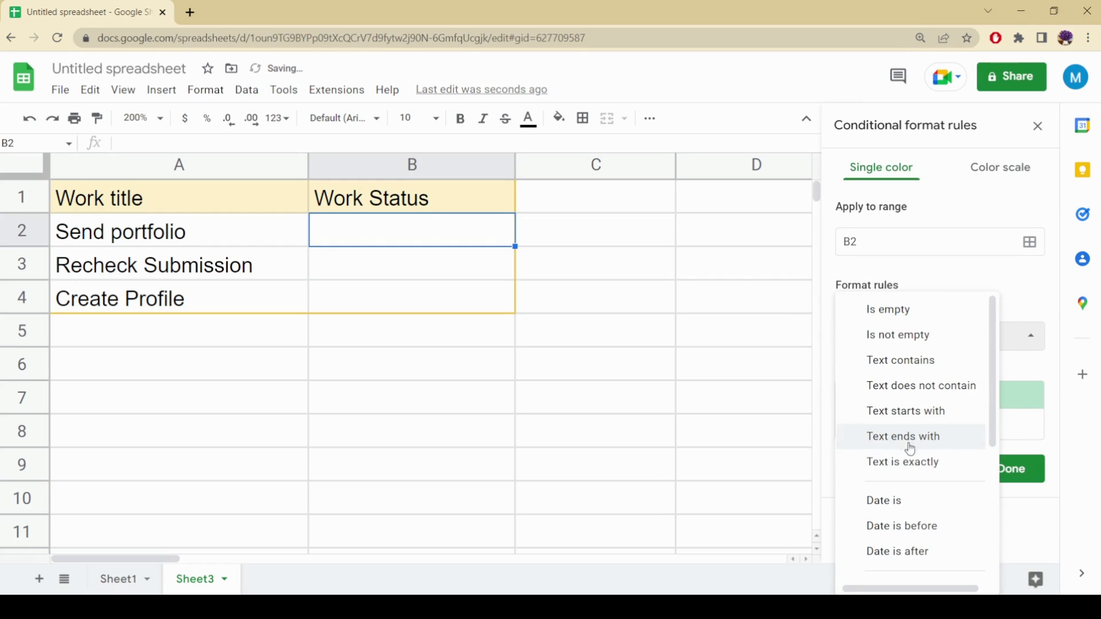
left_click(906, 461)
left_click(901, 367)
type("Ongoing")
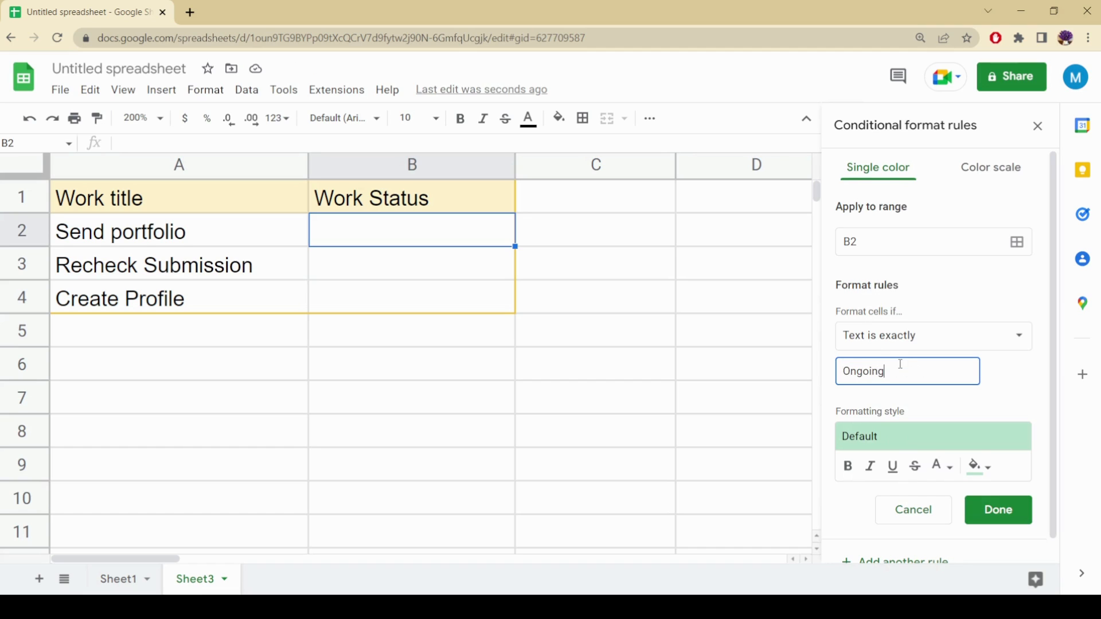
left_click(980, 465)
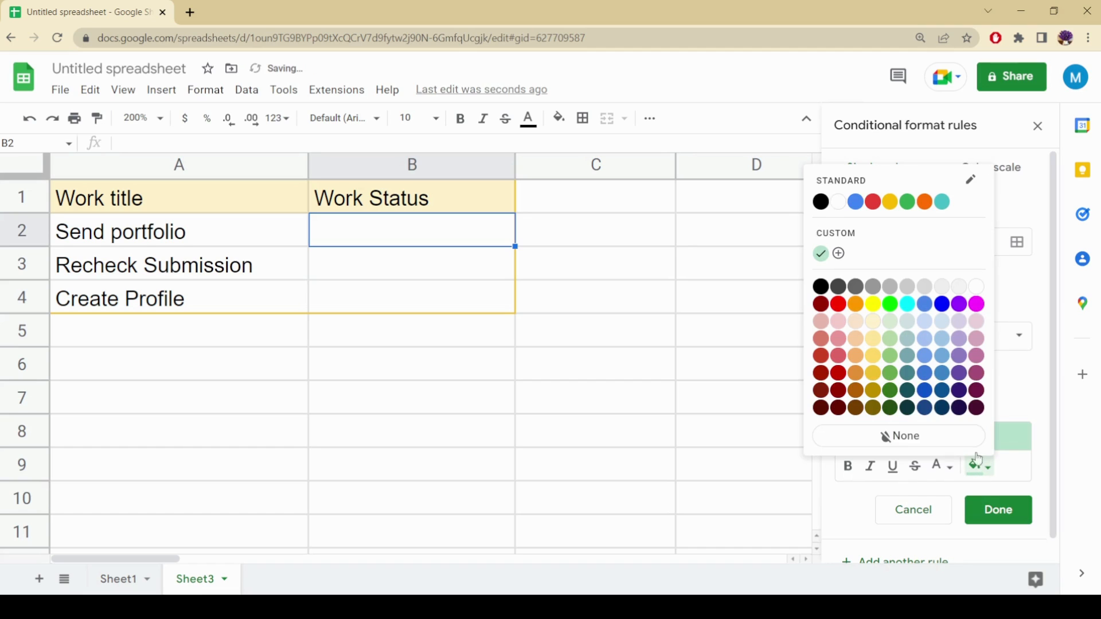
left_click(876, 376)
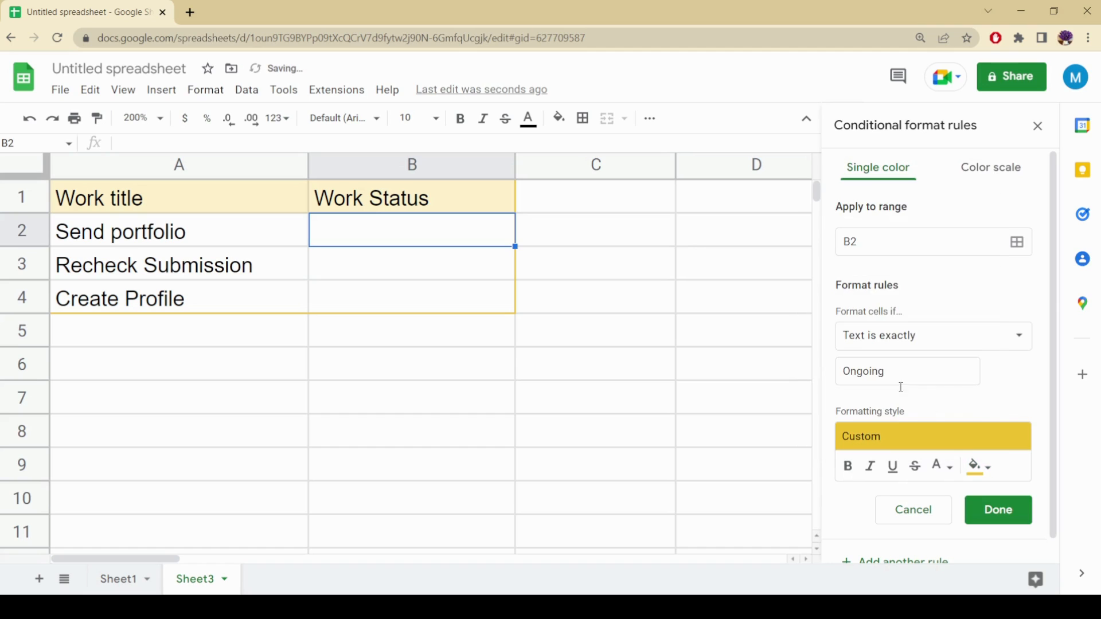
left_click(1017, 523)
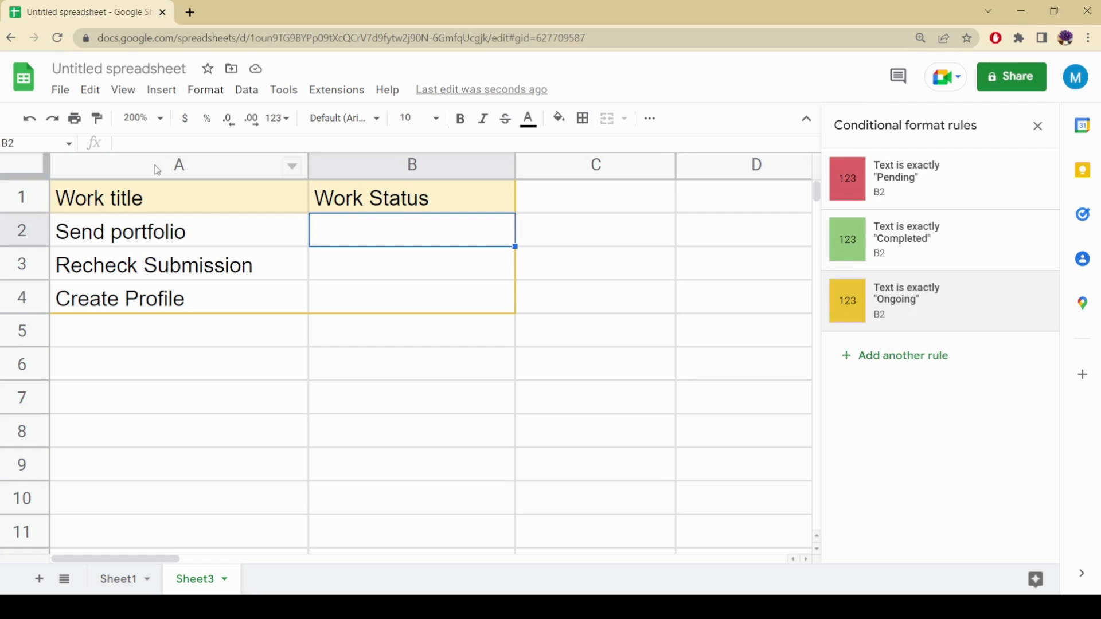
- Give B2 a data validation dropdown using the list of items Pending,Completed,Ongoing, and close the conditional format rules
left_click(247, 92)
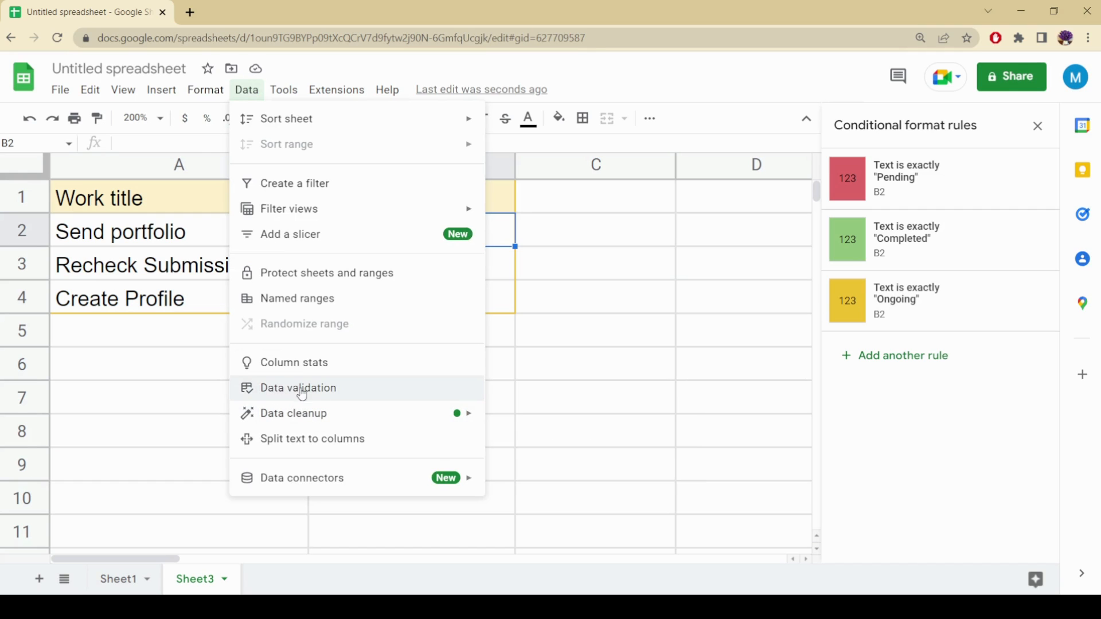
left_click(343, 393)
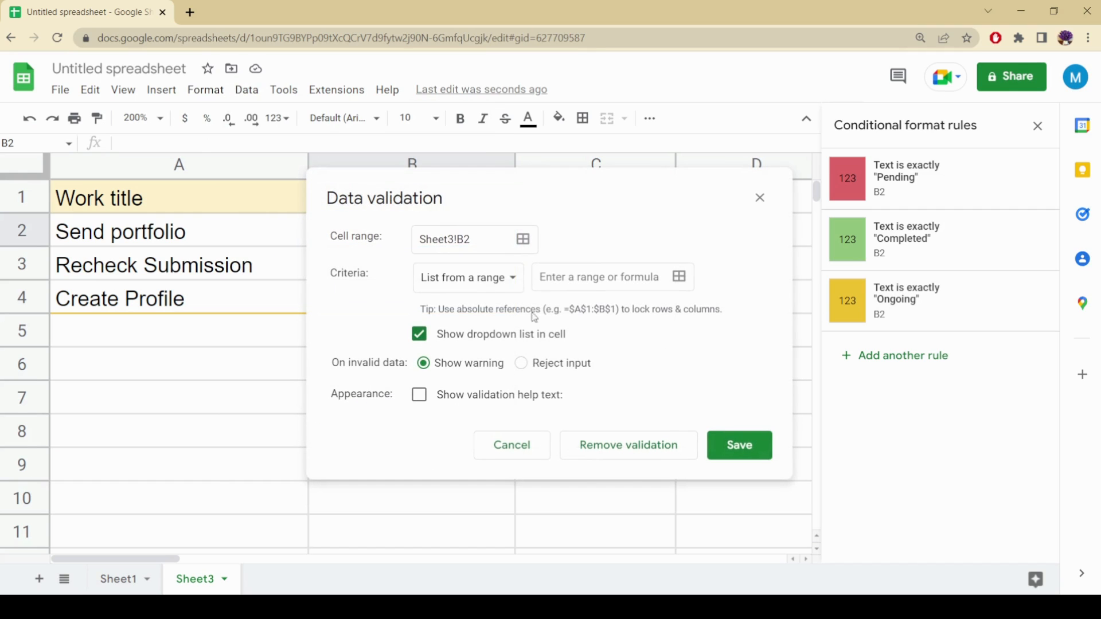
left_click_drag(332, 275, 422, 283)
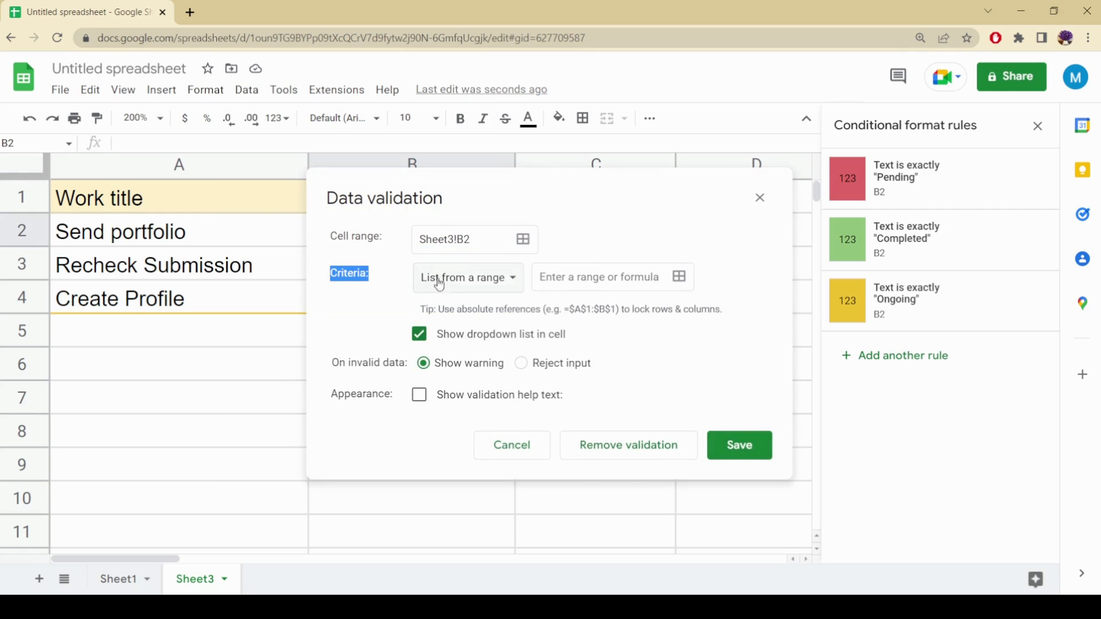
left_click(388, 293)
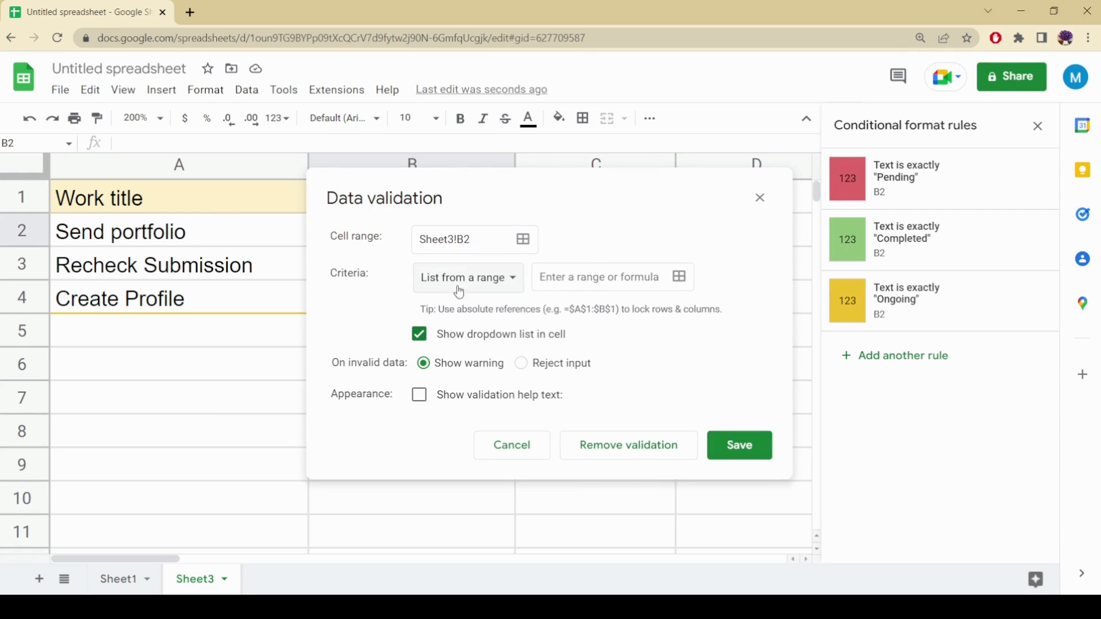
left_click(496, 280)
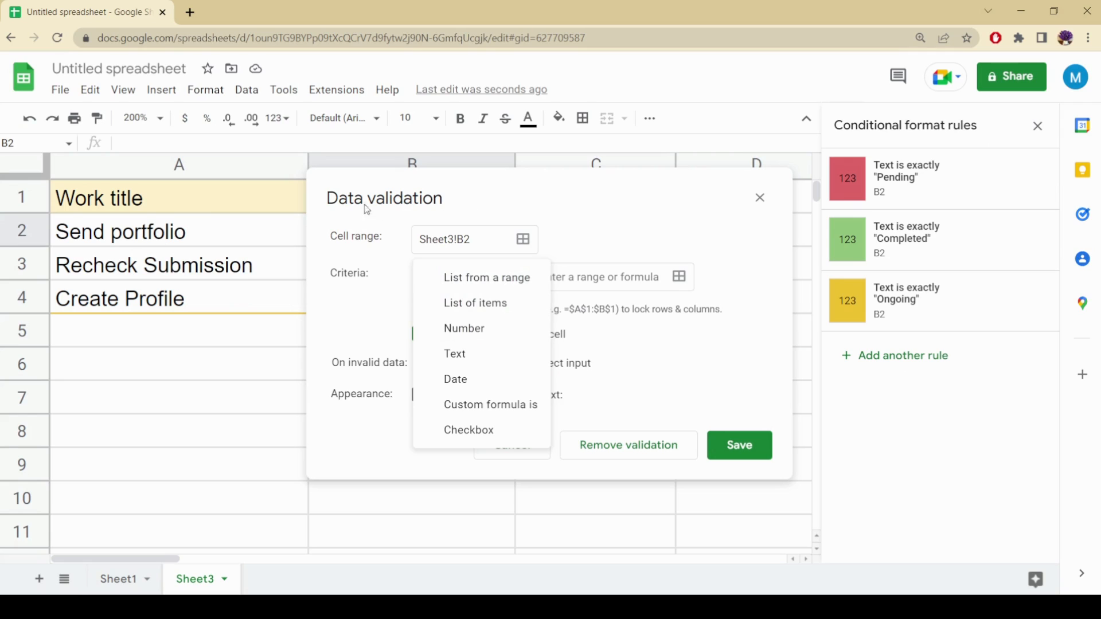
left_click(481, 305)
left_click(540, 277)
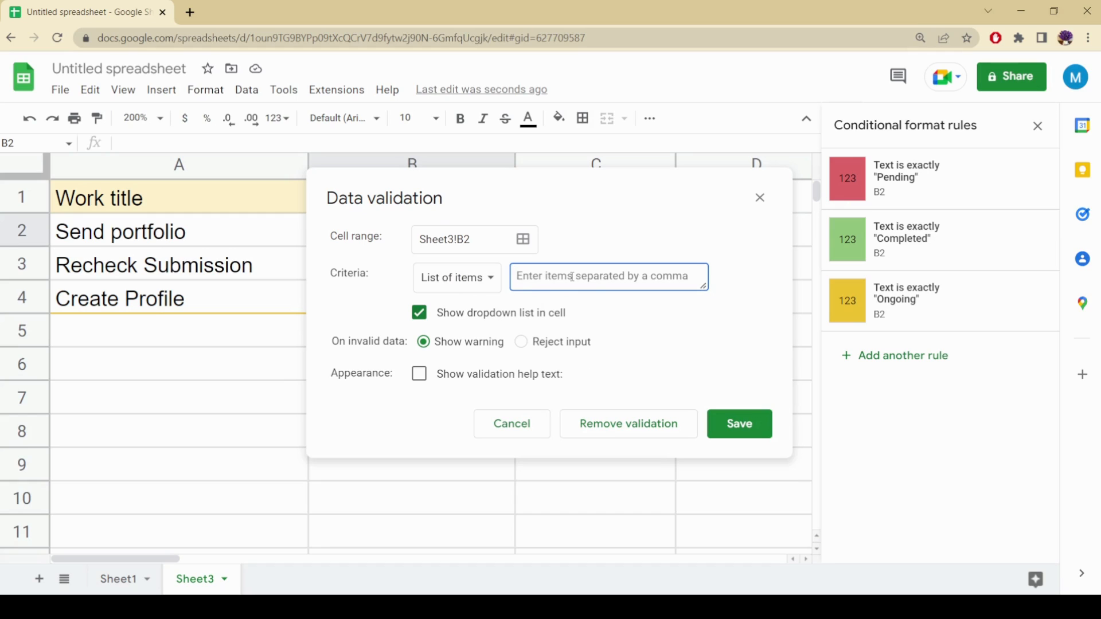
type("Pending,Completed")
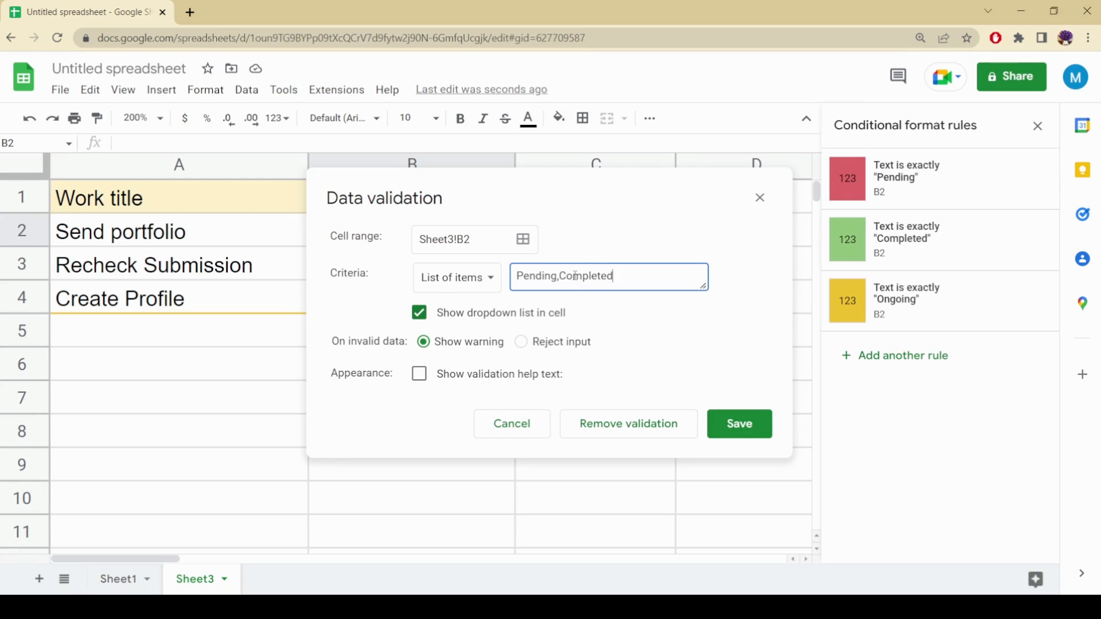
left_click(635, 278)
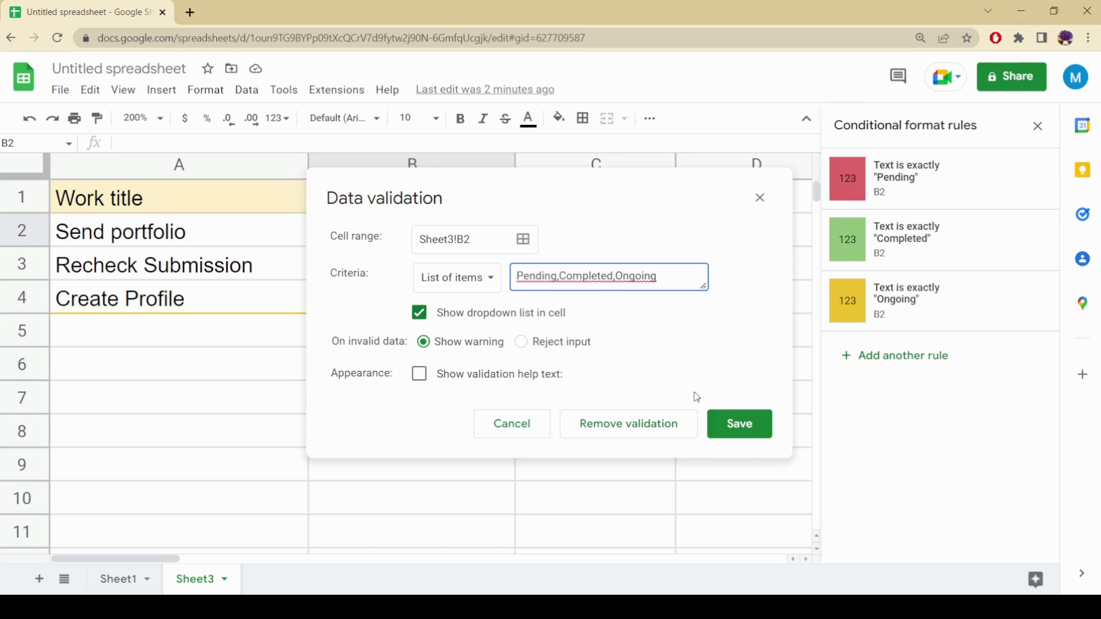
left_click(742, 426)
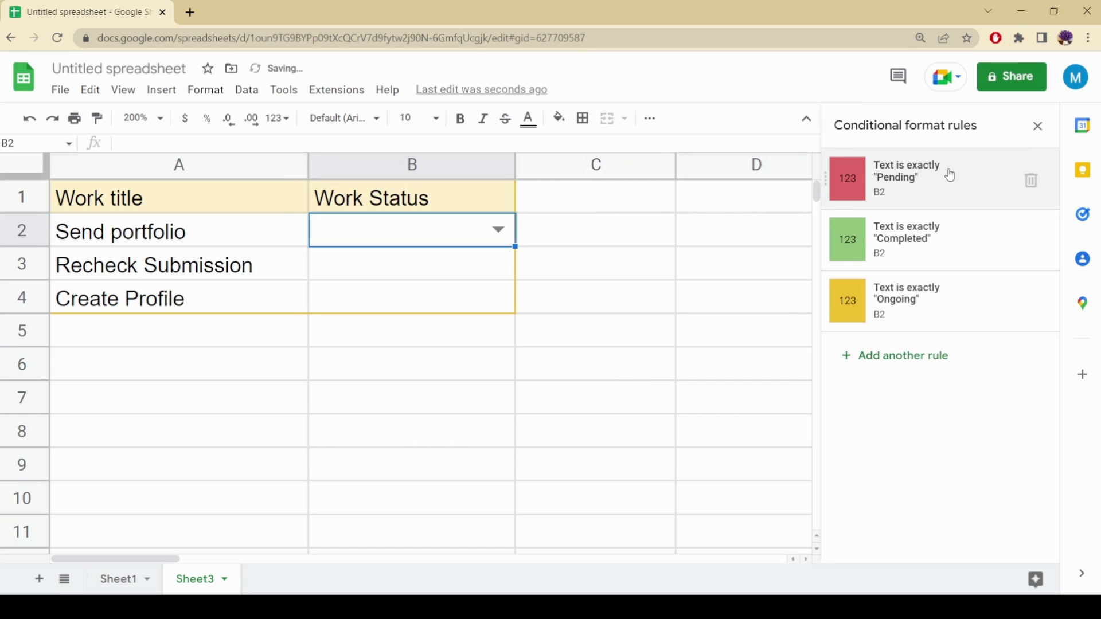
left_click(1039, 128)
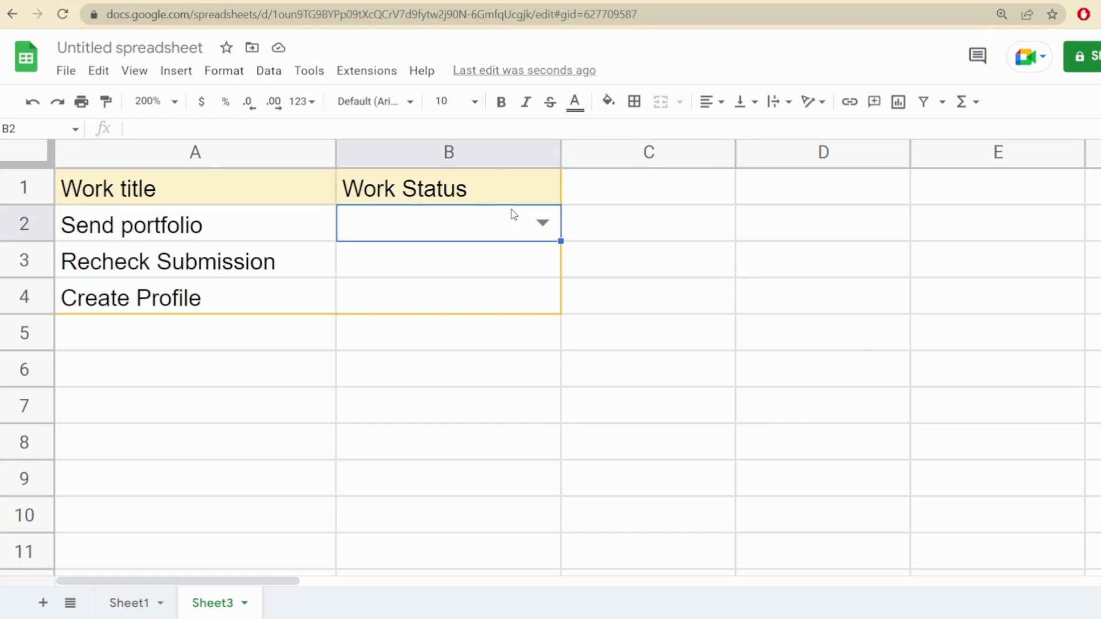
left_click(224, 71)
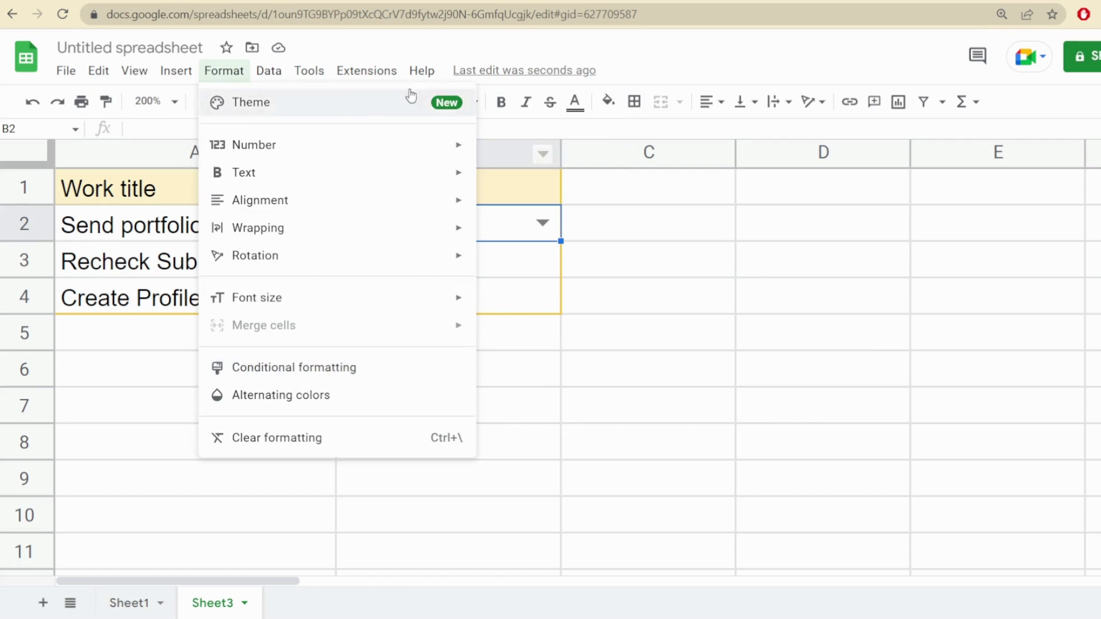
mouse_move(280, 75)
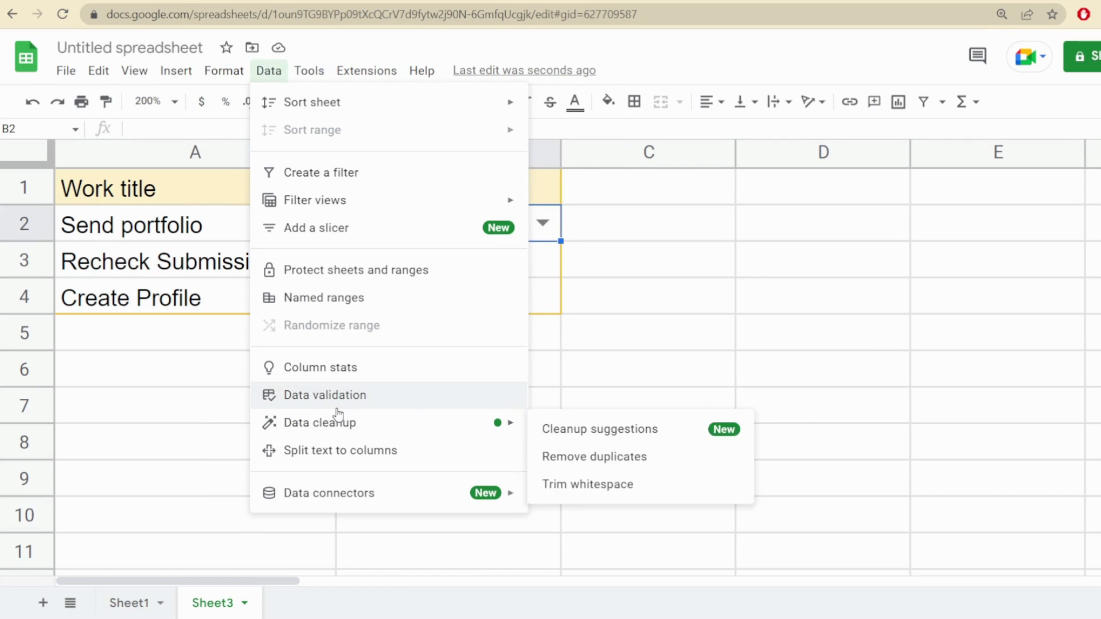
- Fill B2's status dropdown and conditional formatting down through cell B4
left_click(591, 383)
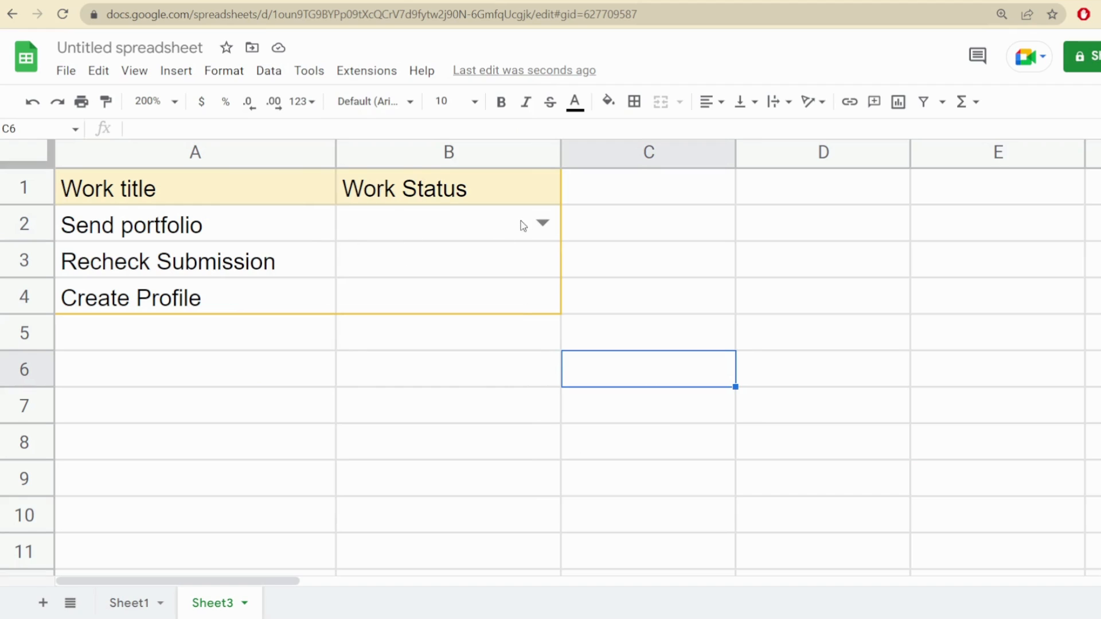
left_click(466, 223)
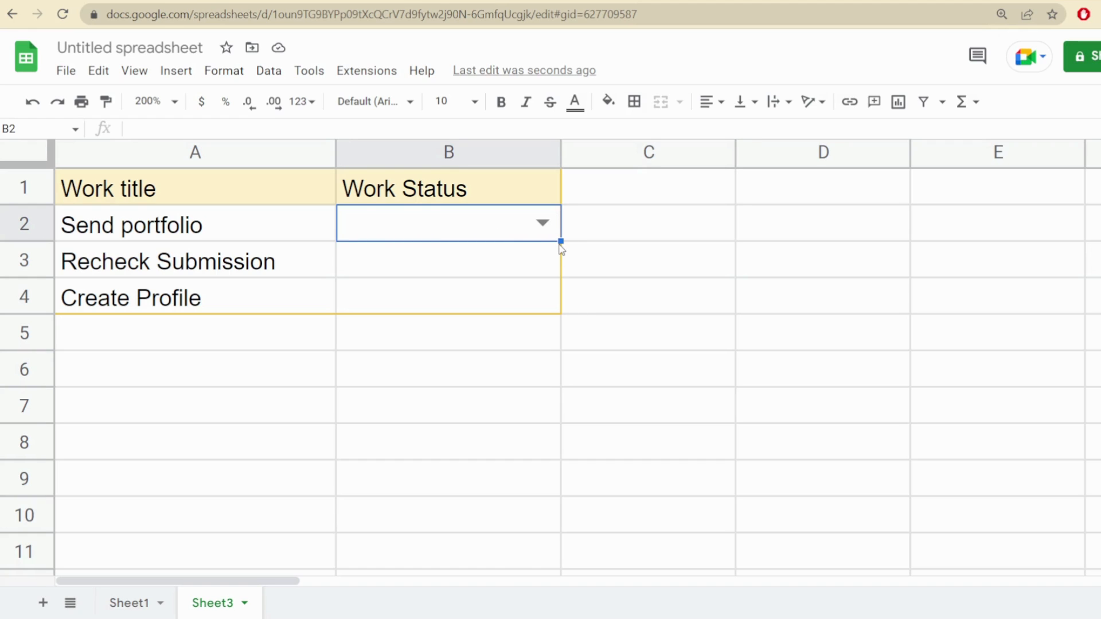
left_click_drag(561, 242, 562, 281)
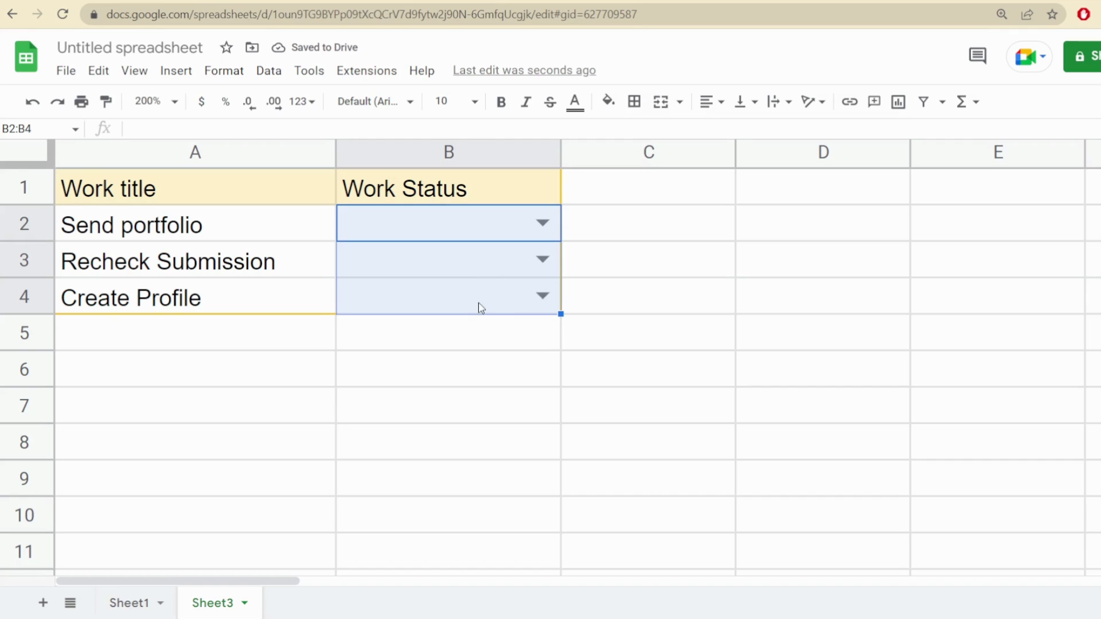
left_click(662, 338)
- Choose the Work Status Pending for Send portfolio, Completed for Recheck Submission, and Ongoing for Create Profile from their dropdowns
left_click(453, 232)
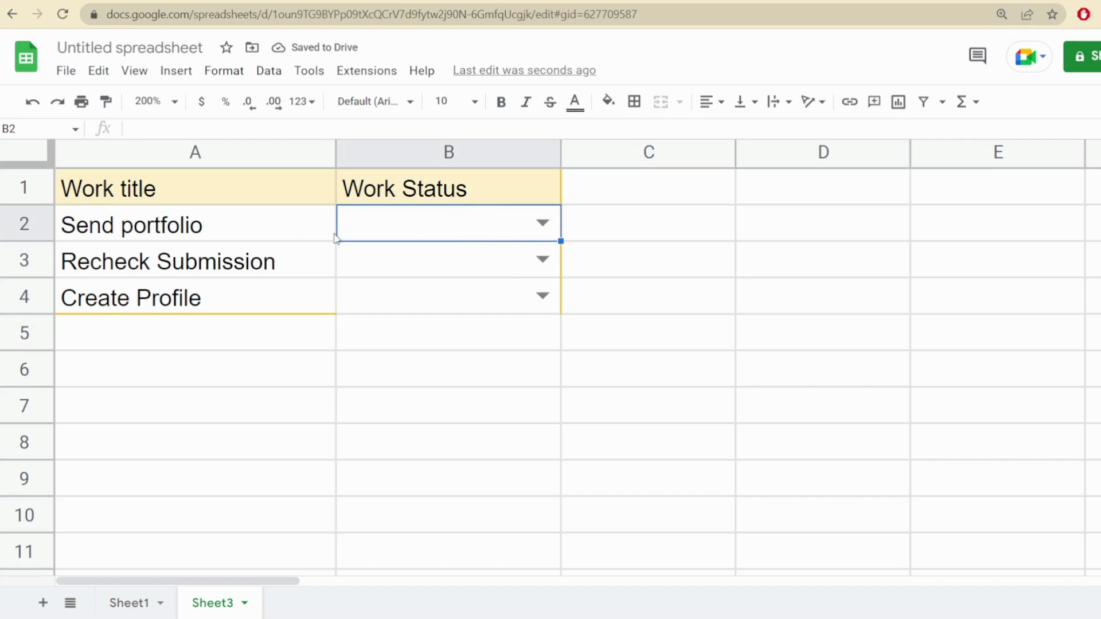
left_click(543, 223)
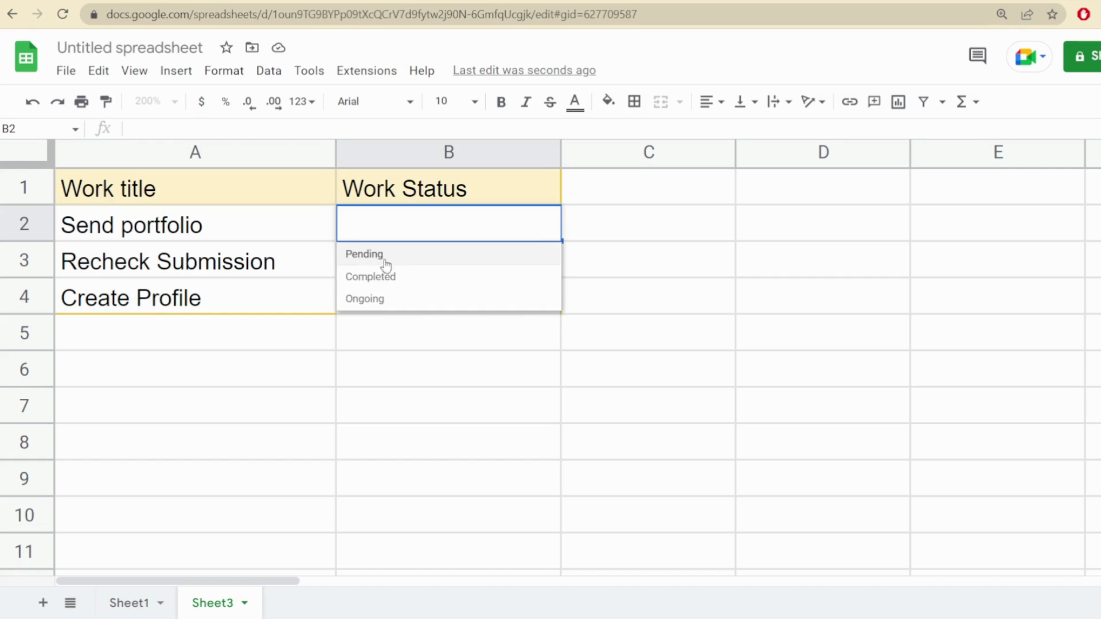
left_click(409, 262)
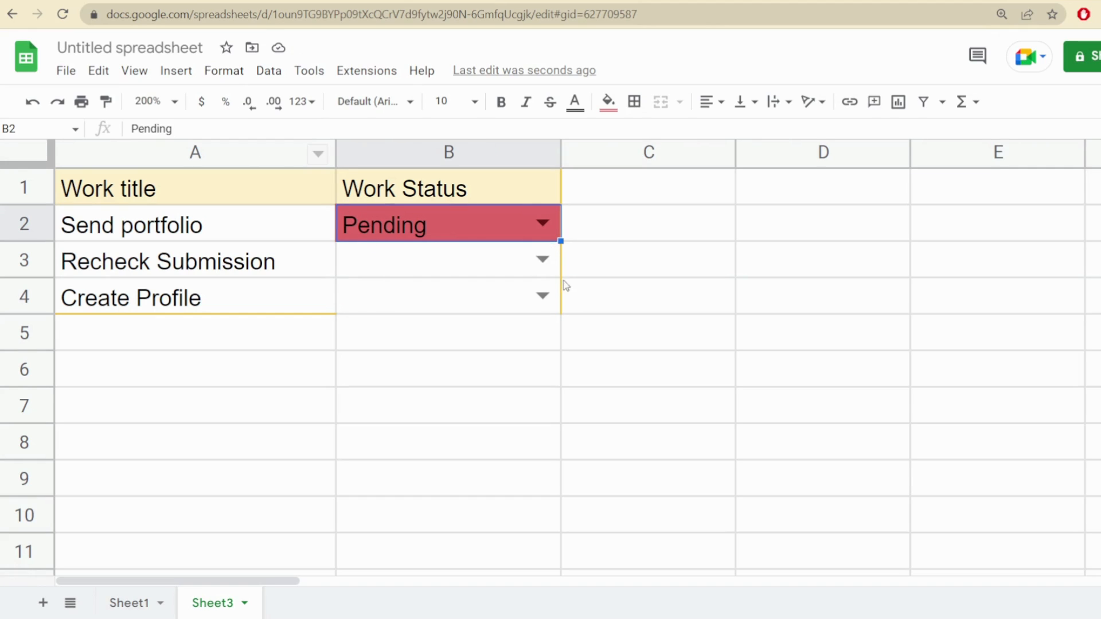
left_click(543, 259)
left_click(440, 319)
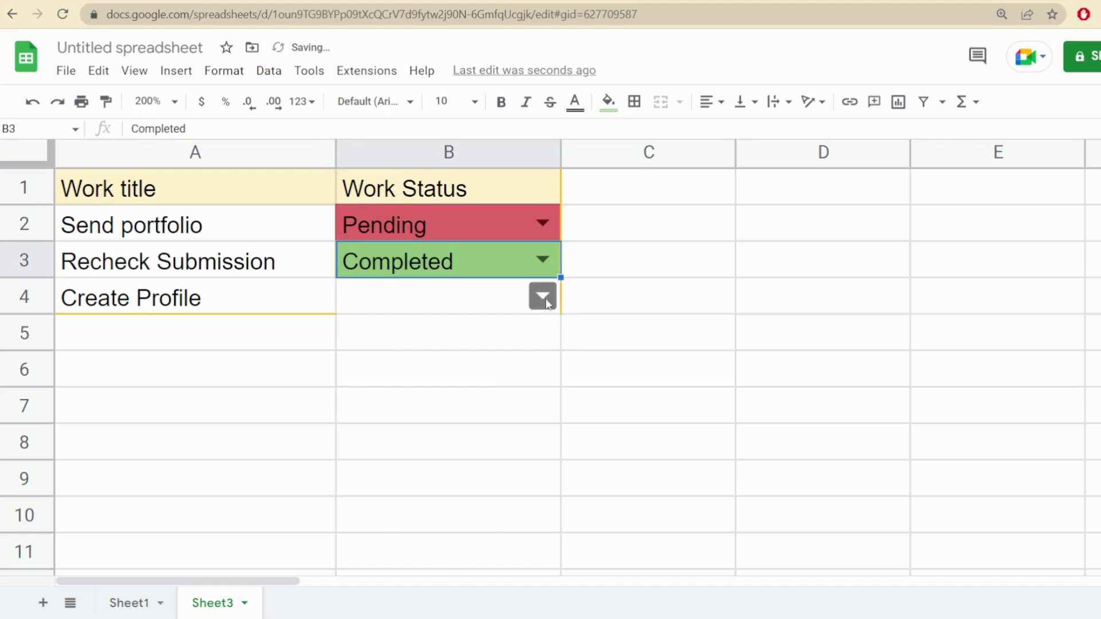
left_click(542, 295)
left_click(486, 371)
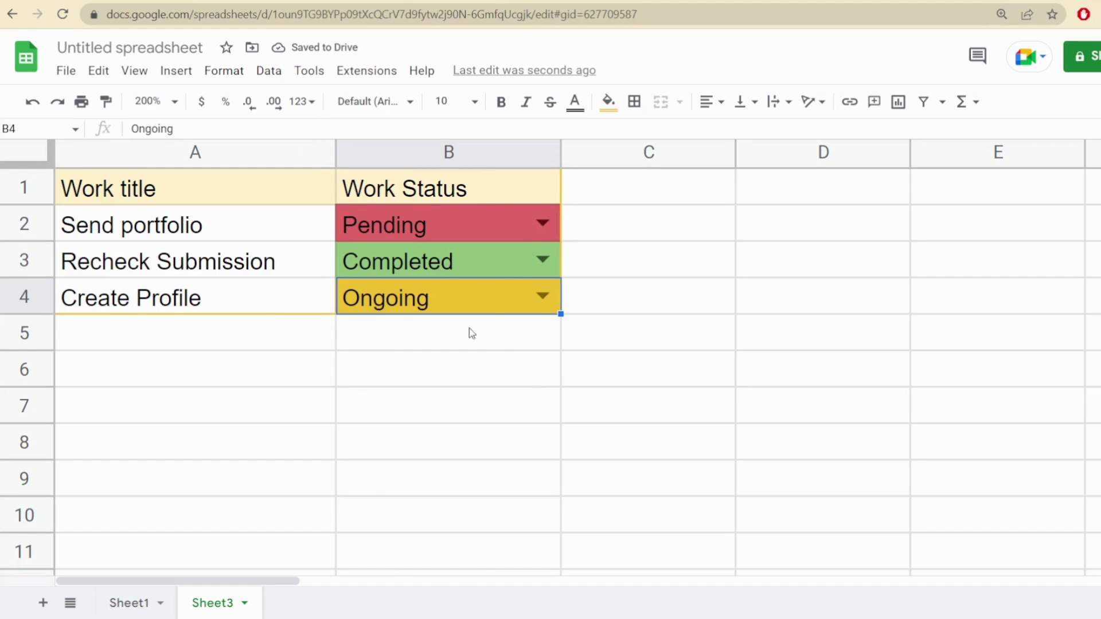
left_click(541, 223)
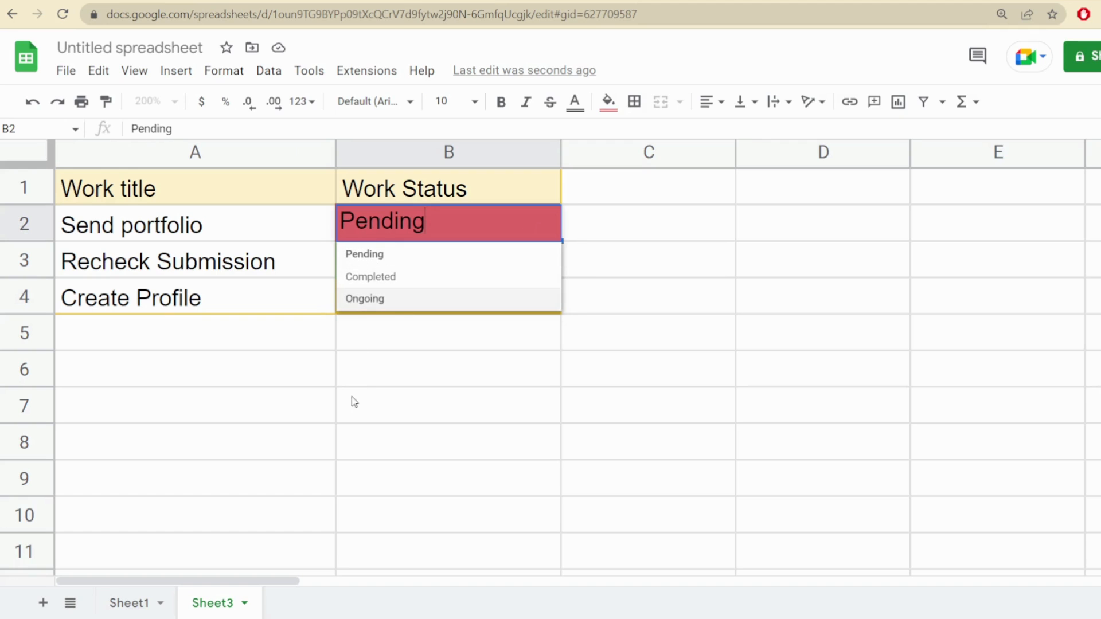
left_click(539, 402)
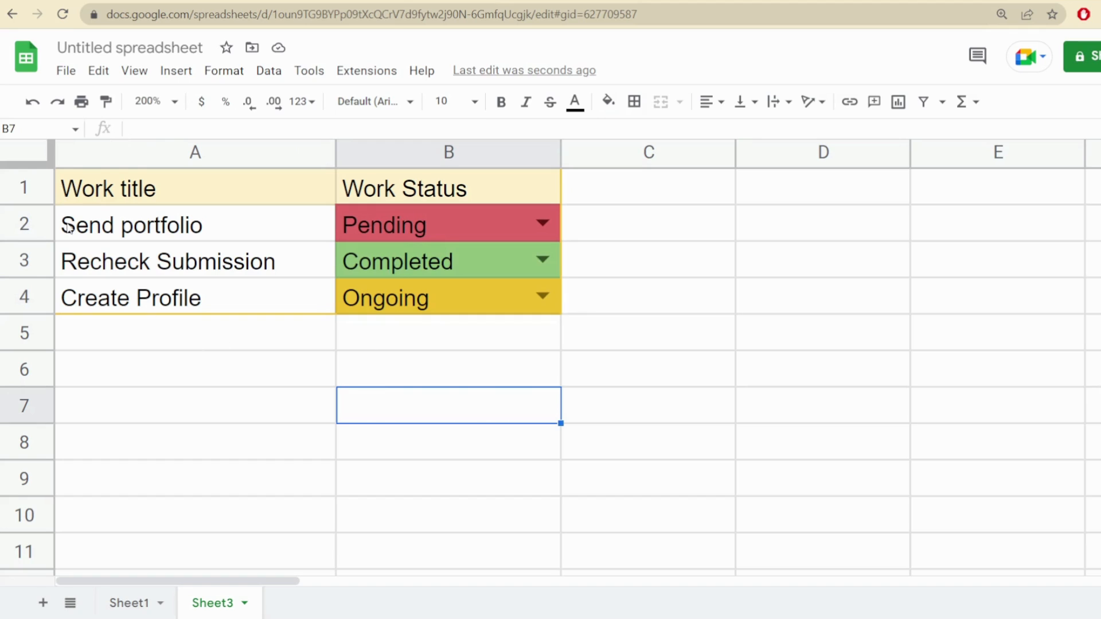